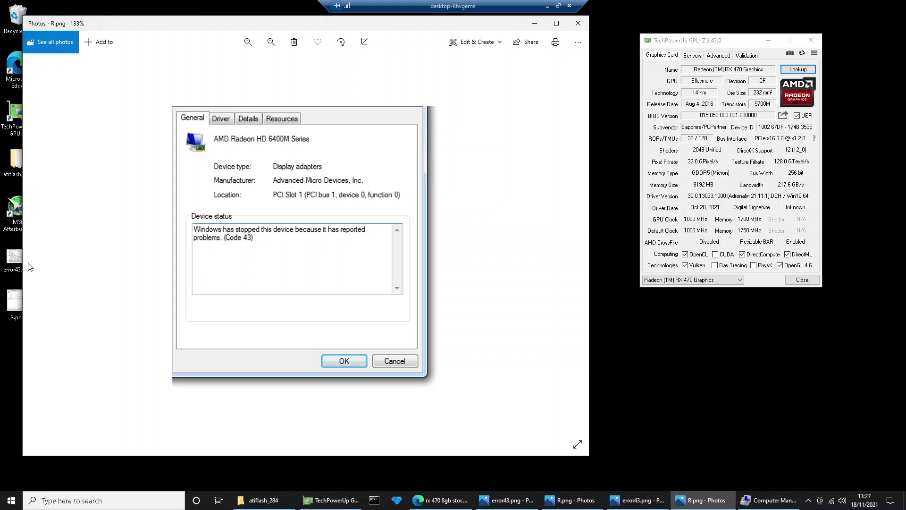
- Open the error43.png and R.png screenshots, close the duplicate Photos windows, and bring Device Manager forward
double_click(15, 272)
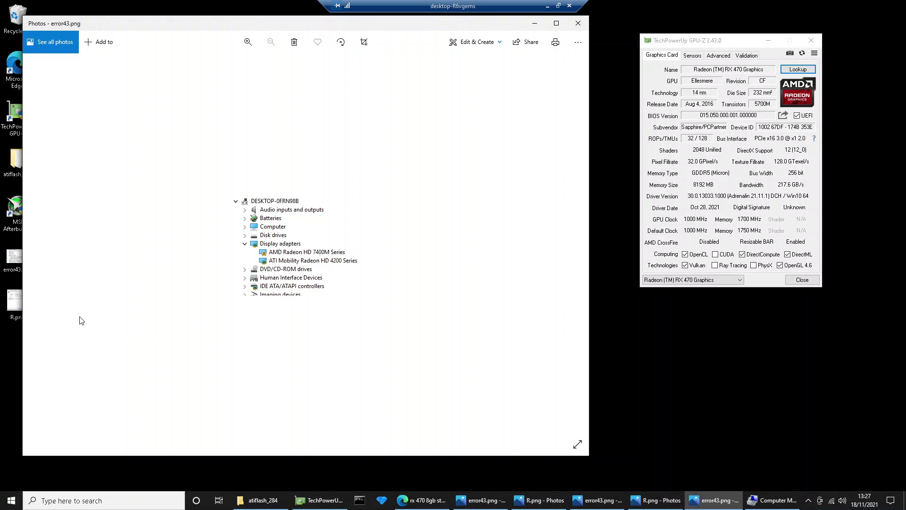
double_click(16, 307)
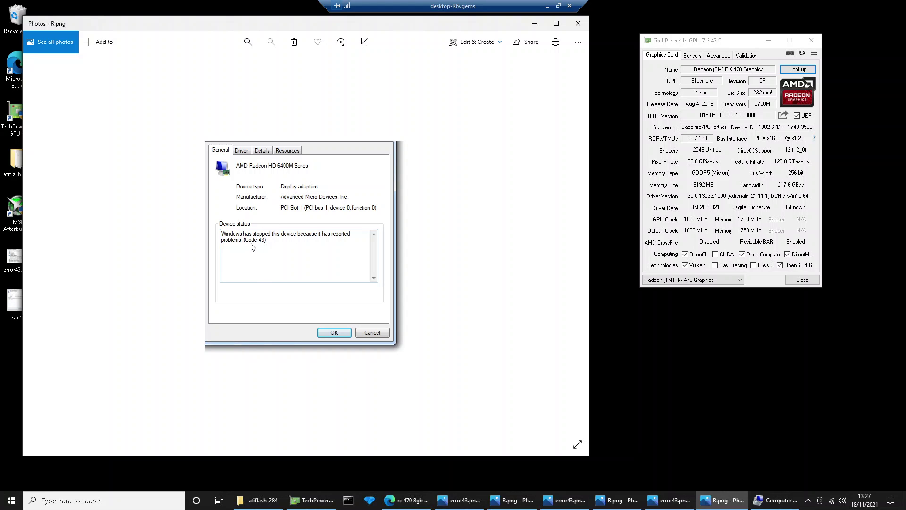
left_click(572, 27)
left_click(574, 28)
left_click(578, 24)
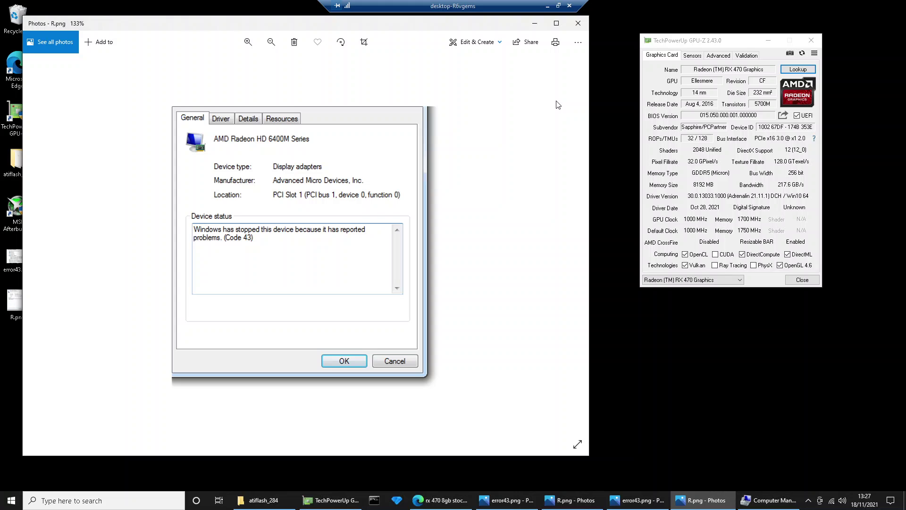
left_click(770, 498)
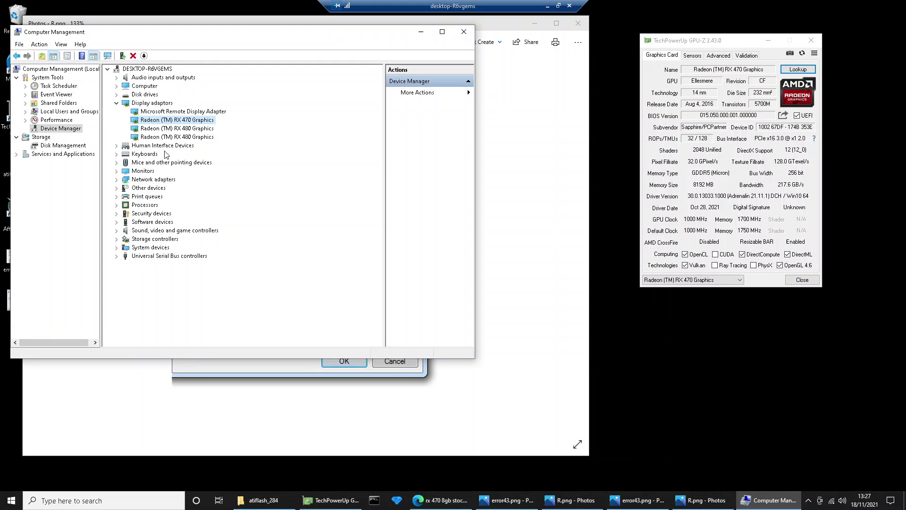
- Check the Radeon RX 470 Graphics device properties, then close them
right_click(180, 123)
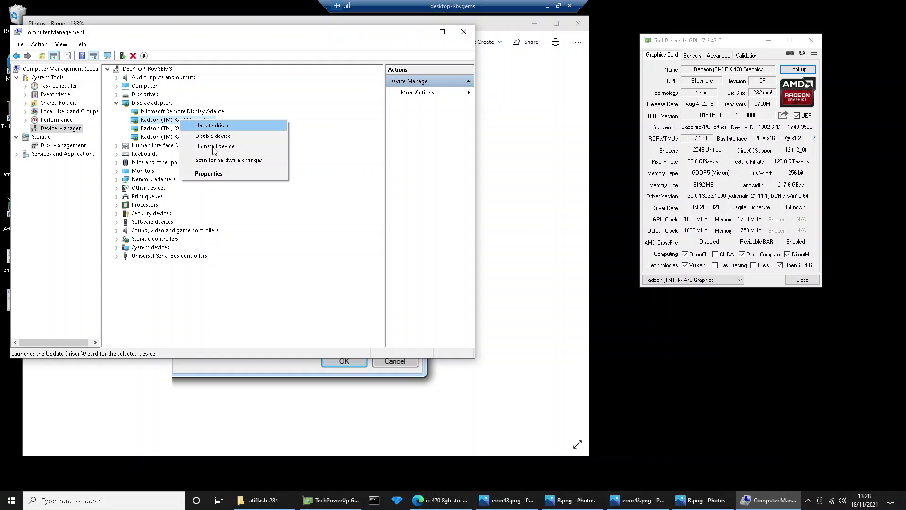
left_click(249, 304)
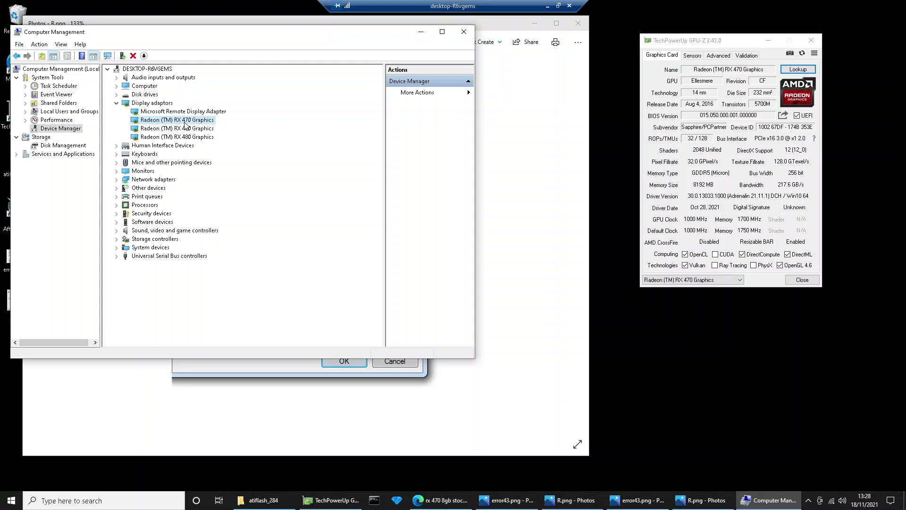
right_click(150, 122)
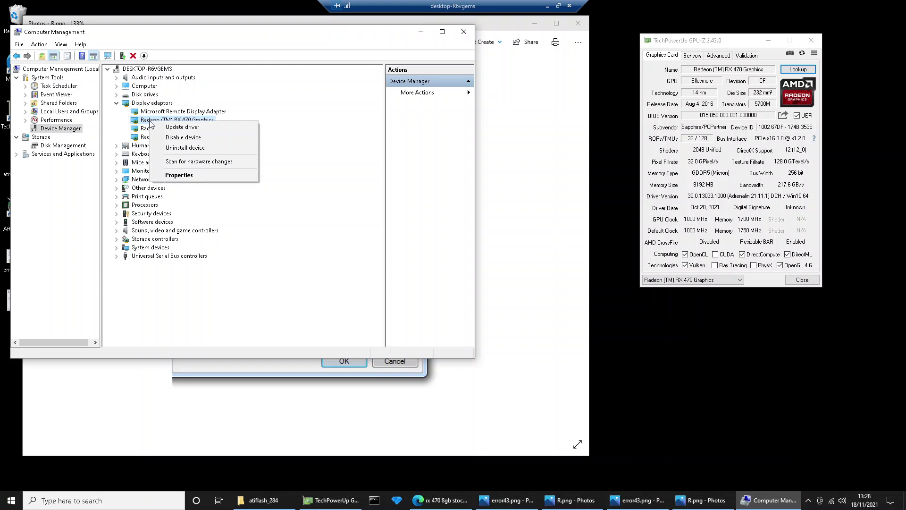
left_click(198, 181)
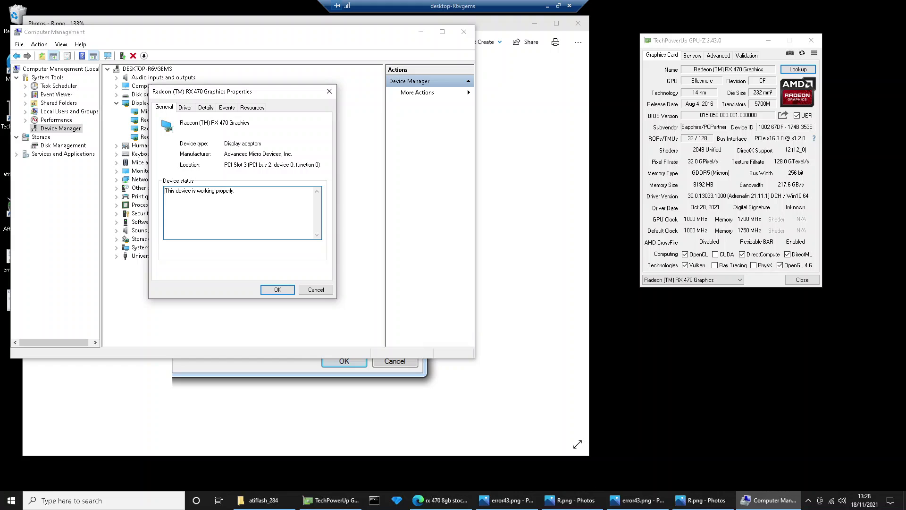
left_click(329, 93)
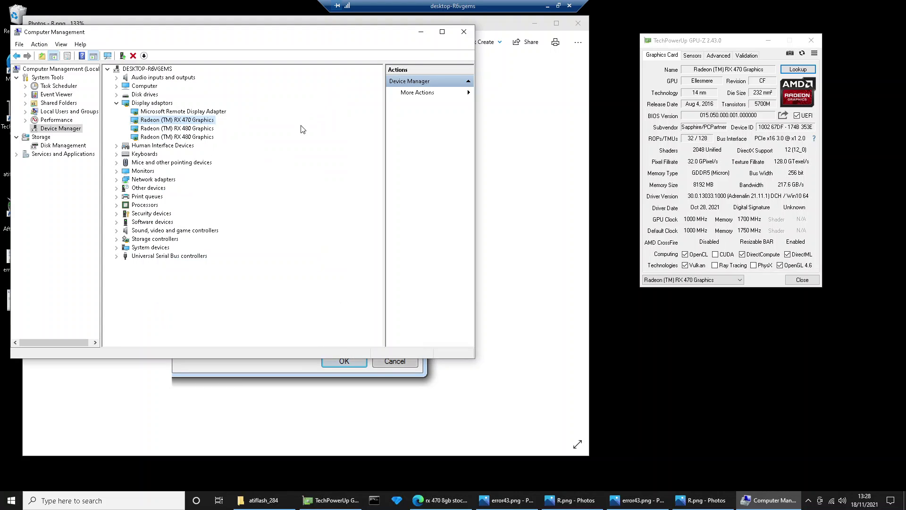
- Dismiss the RX 470 context menu without uninstalling and bring up the Start menu
right_click(193, 121)
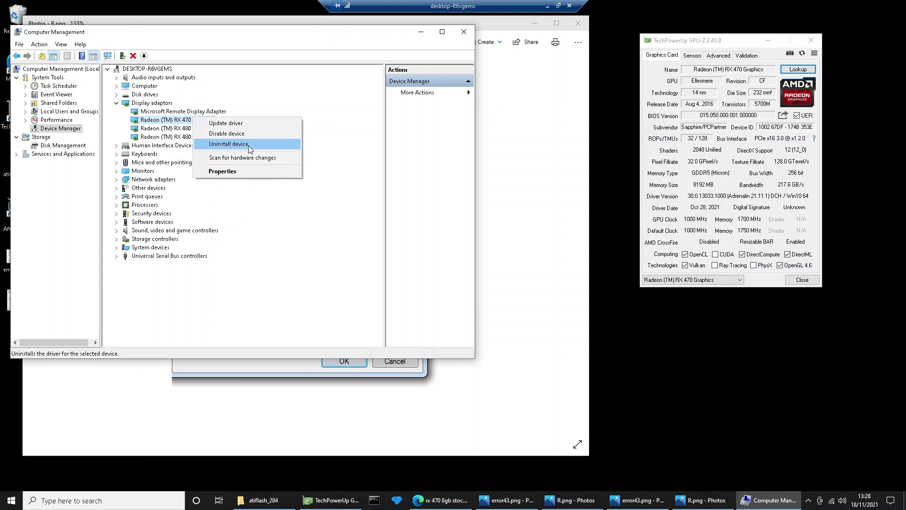
left_click(367, 166)
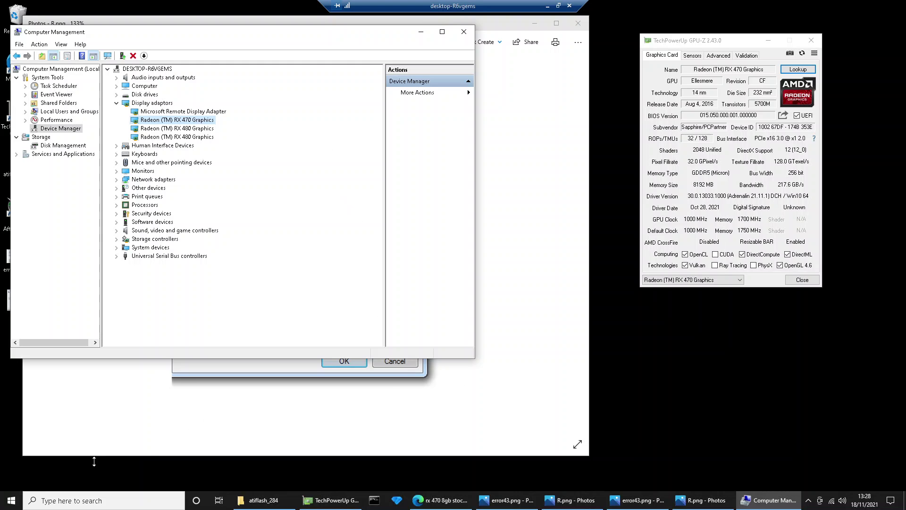
left_click(19, 505)
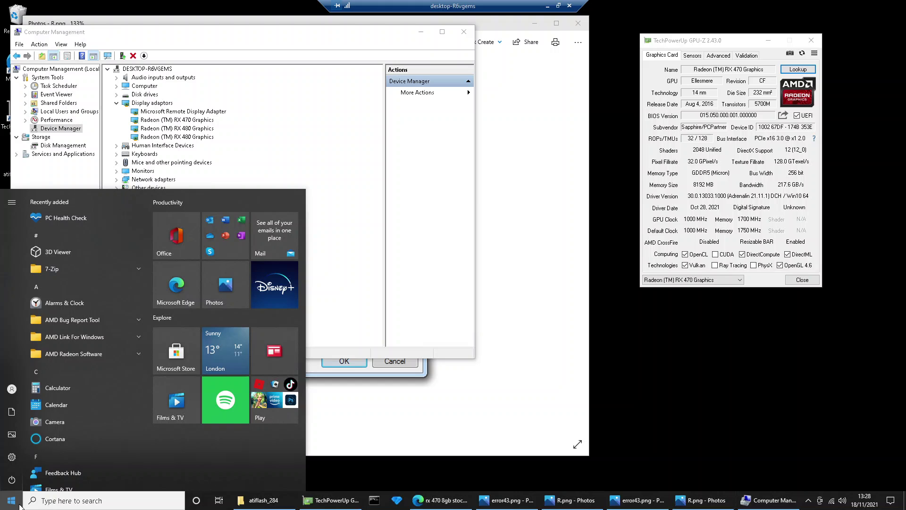
- Search 'control' to reach Control Panel's list of installed programs
left_click(20, 506)
left_click(11, 502)
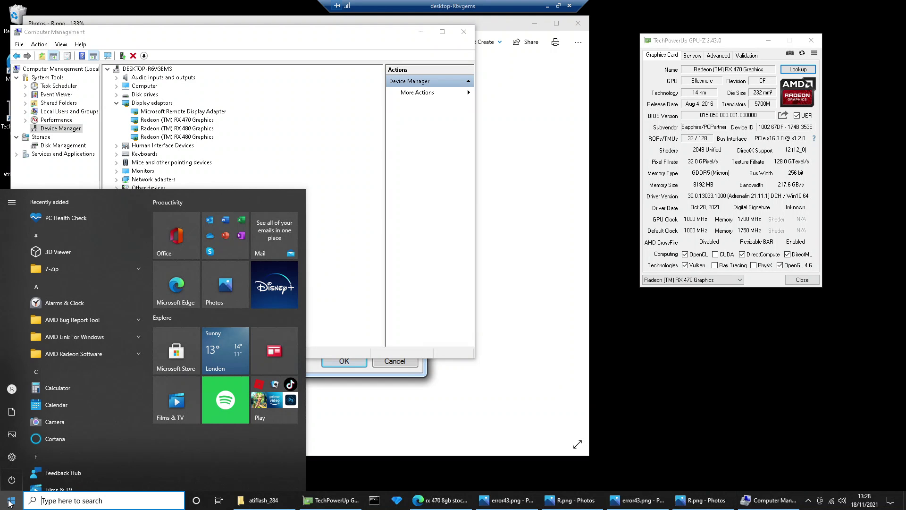
type("control")
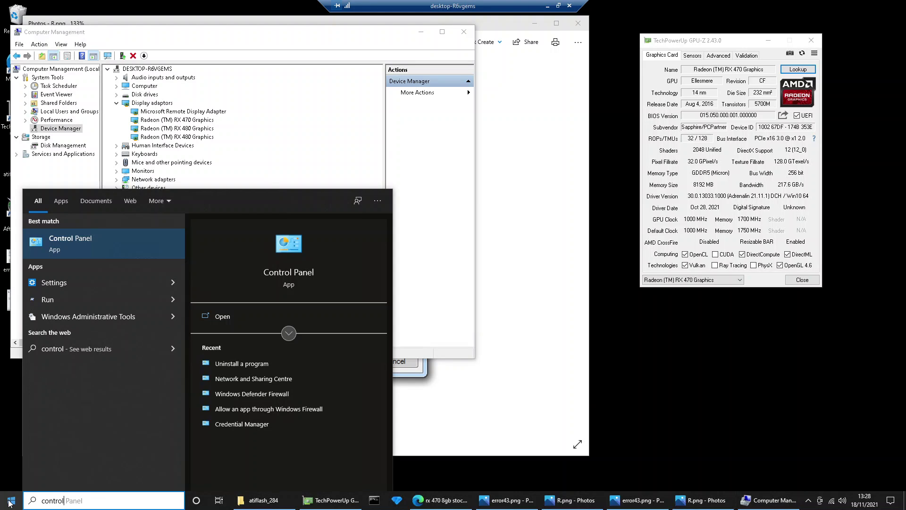
left_click(98, 239)
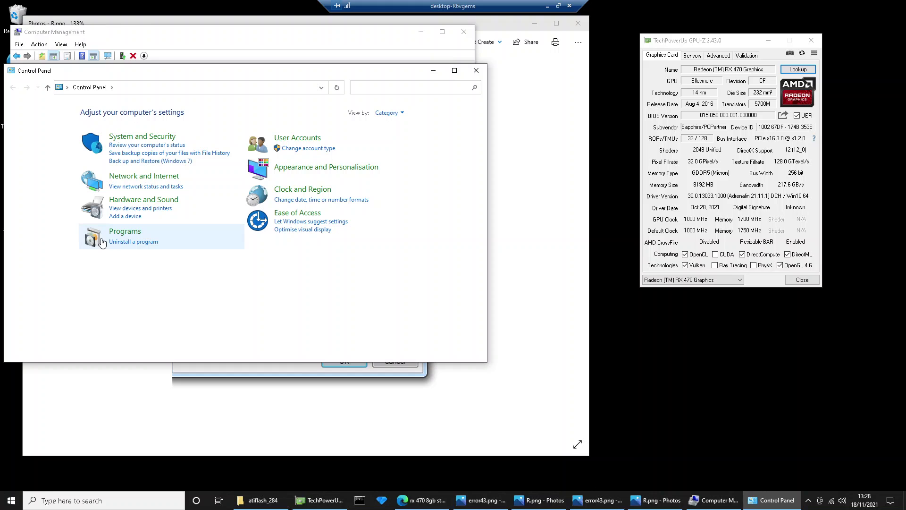
left_click(140, 243)
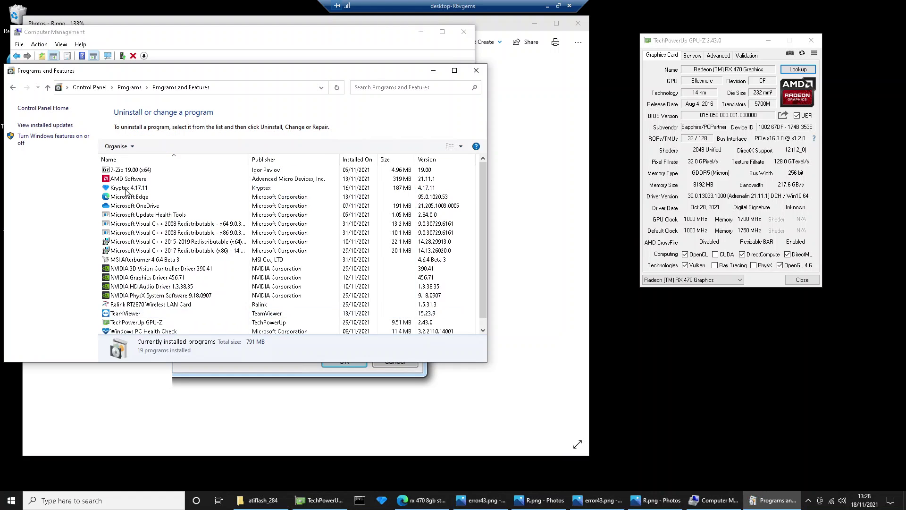
- Select AMD Software without uninstalling it, then close Programs and Features
left_click(136, 179)
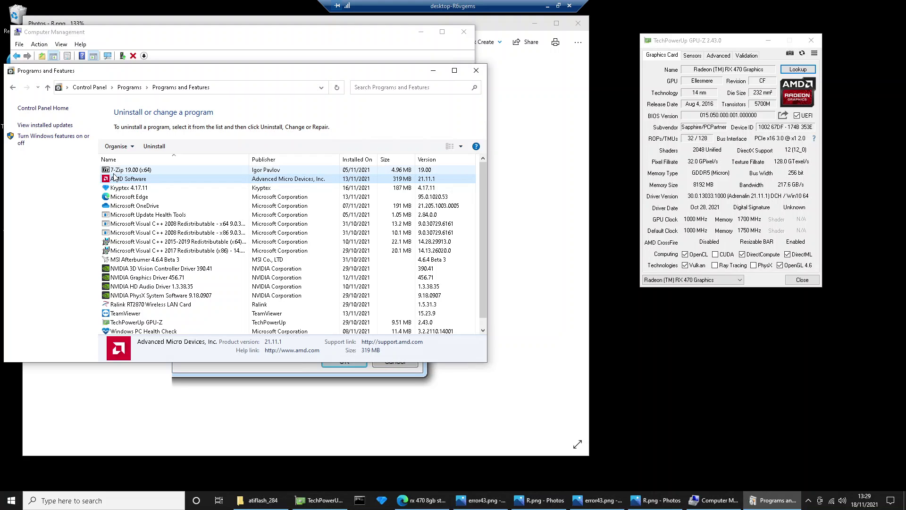
right_click(143, 179)
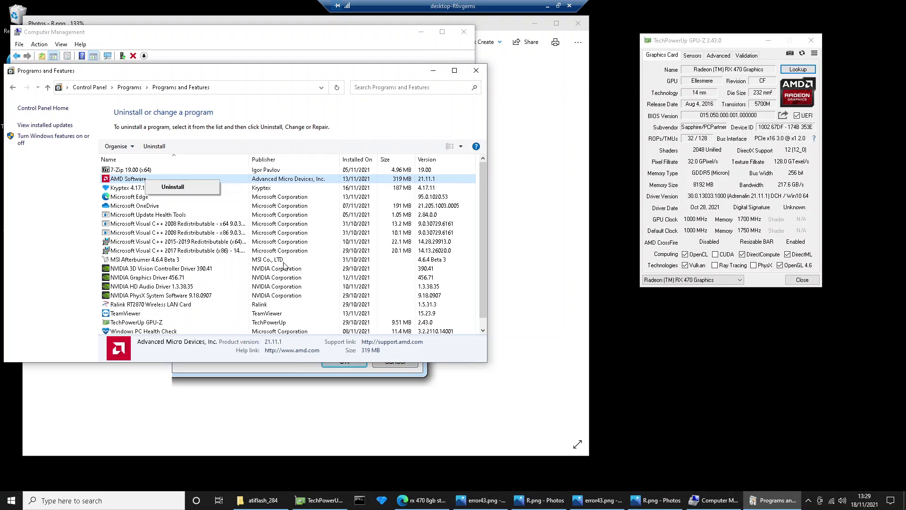
left_click(271, 185)
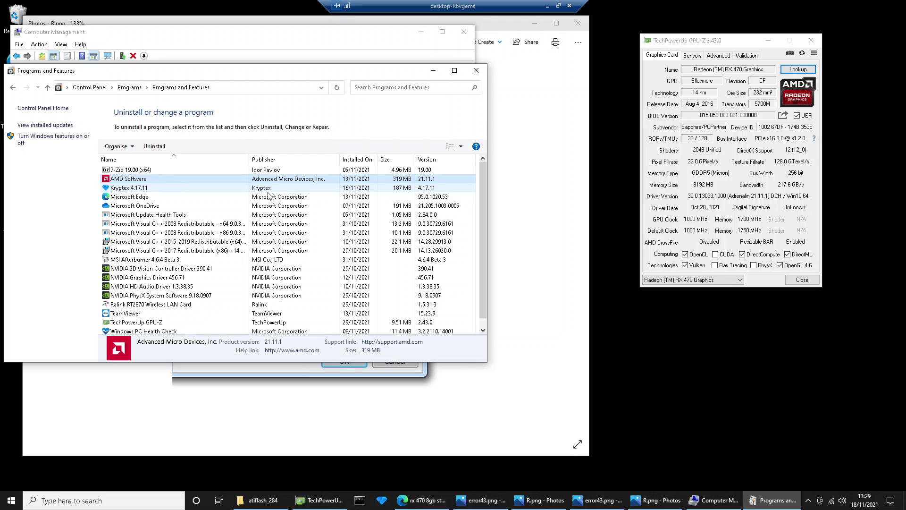
left_click(268, 187)
left_click(154, 179)
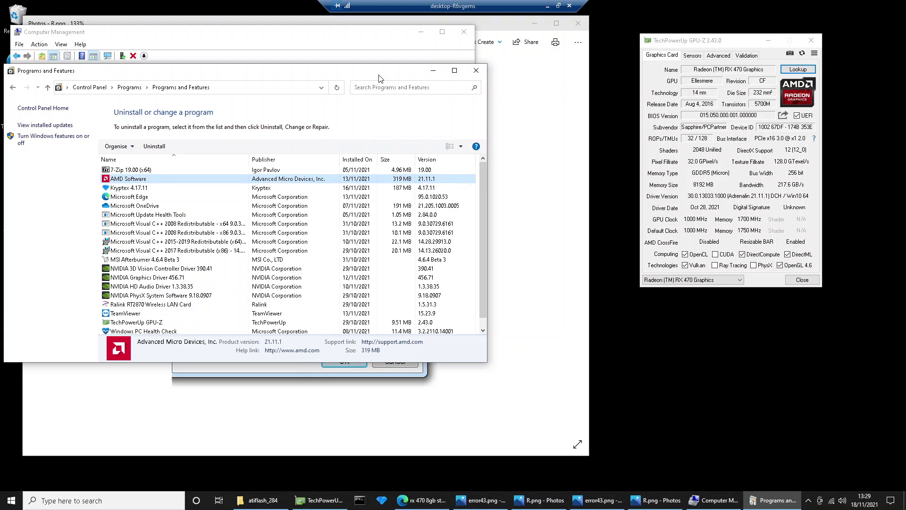
left_click_drag(381, 73, 549, 121)
left_click(643, 118)
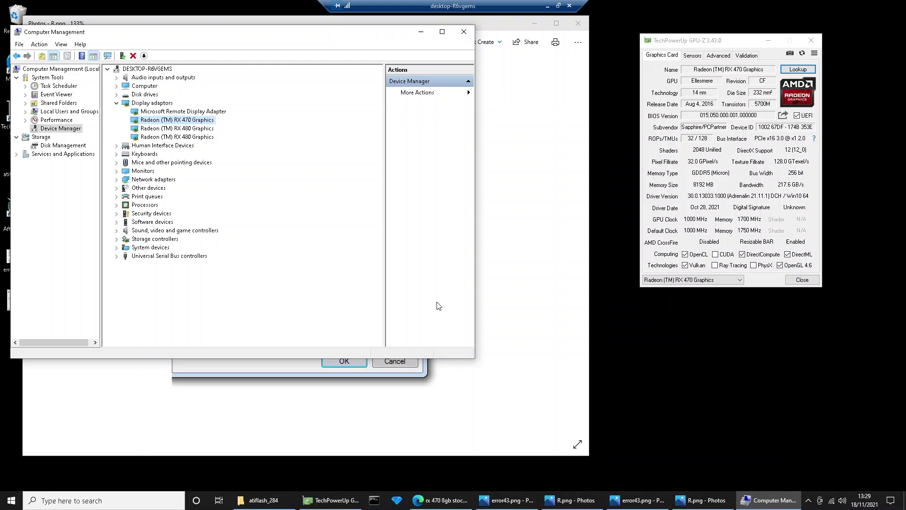
- Bring up the Google search for rx 470 8gb stock bios "174b 353E" and edit the query
left_click(440, 500)
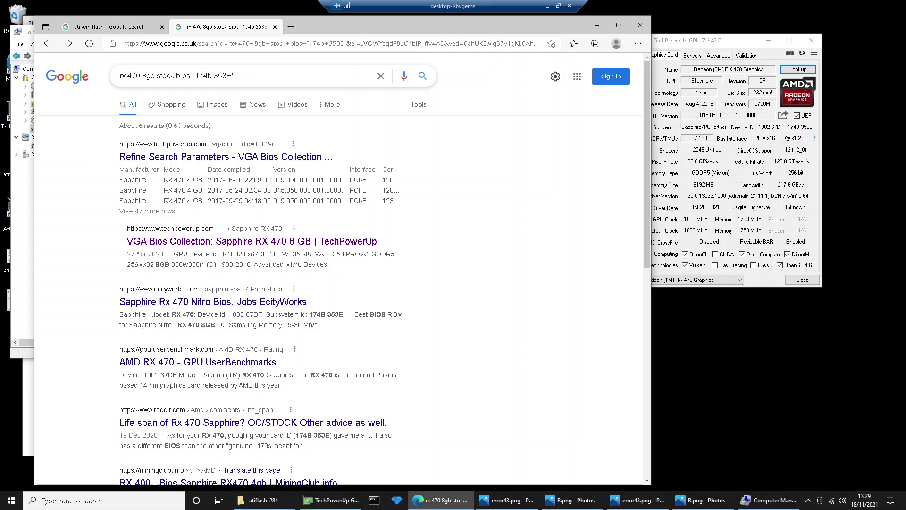
left_click(236, 75)
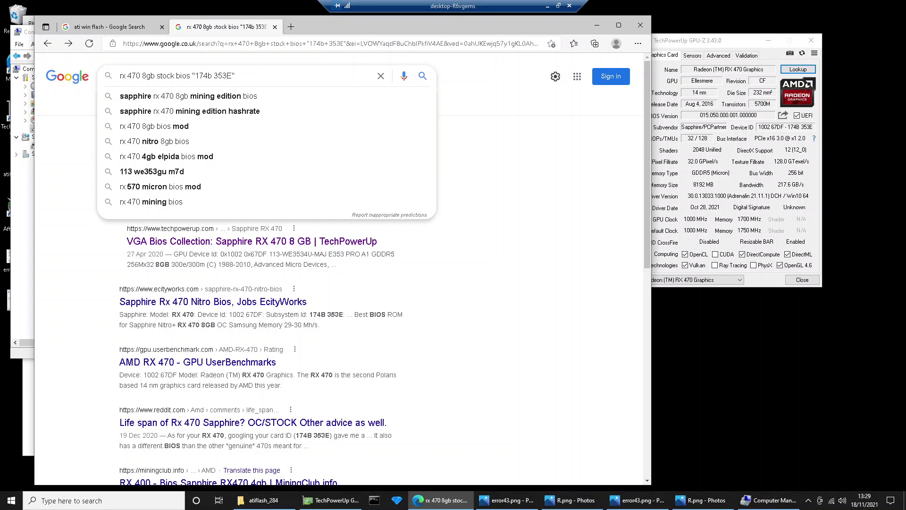
left_click_drag(157, 75, 190, 75)
left_click(193, 76)
- Compare results against GPU-Z and open TechPowerUp's Sapphire RX 470 8 GB BIOS page
left_click_drag(734, 42, 530, 92)
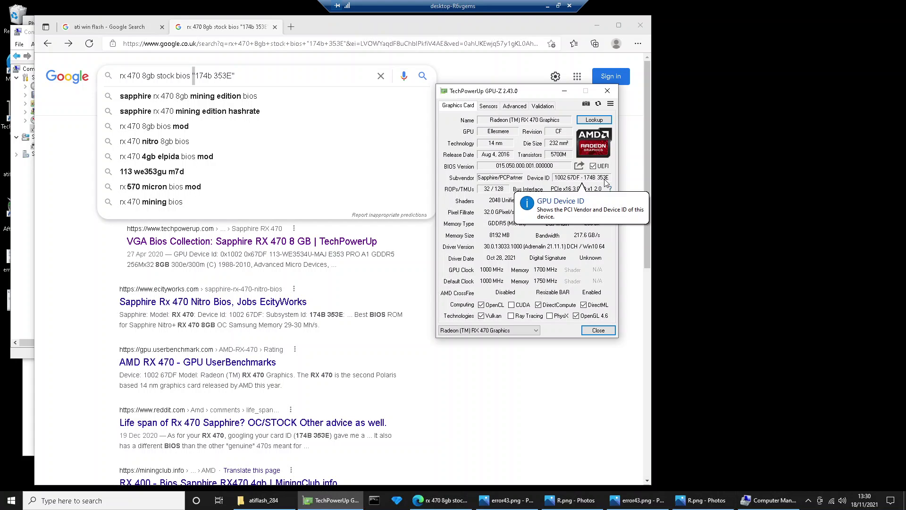
left_click_drag(480, 93, 711, 74)
left_click(412, 225)
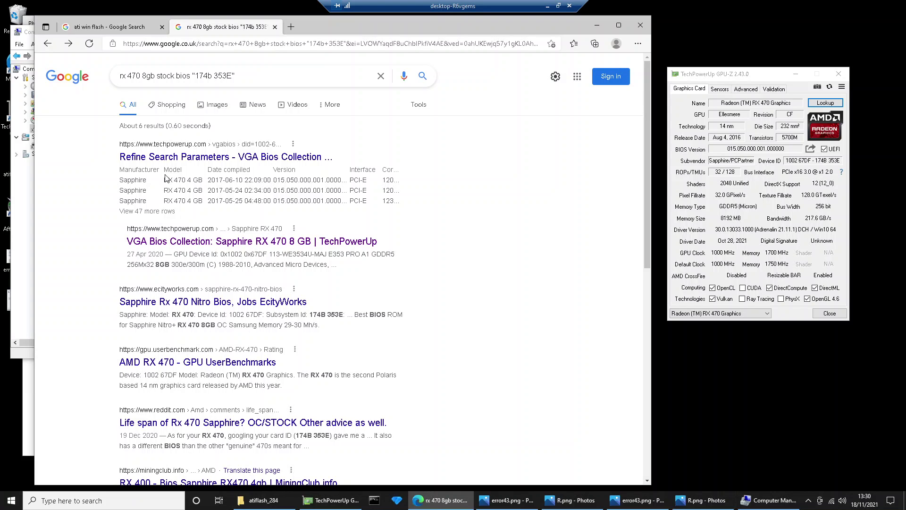
left_click_drag(177, 179, 191, 201)
left_click(313, 242)
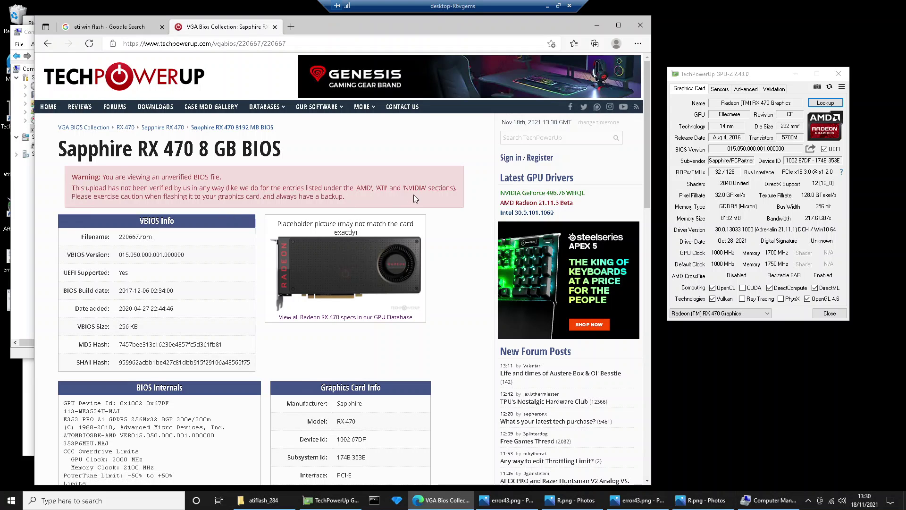
- Confirm the page lists Subsystem Id 174B 353E and download 220667.rom
scroll(451, 214, "down", 3)
scroll(450, 214, "down", 1)
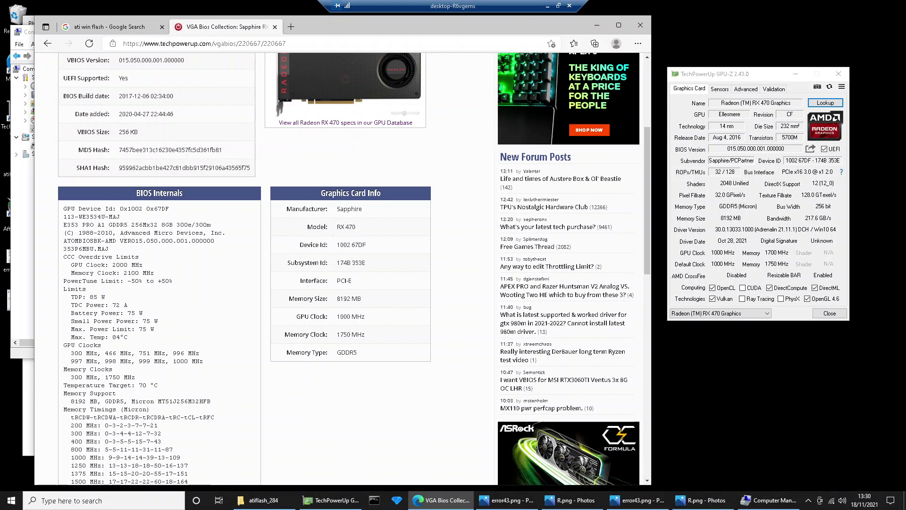
left_click_drag(287, 262, 329, 267)
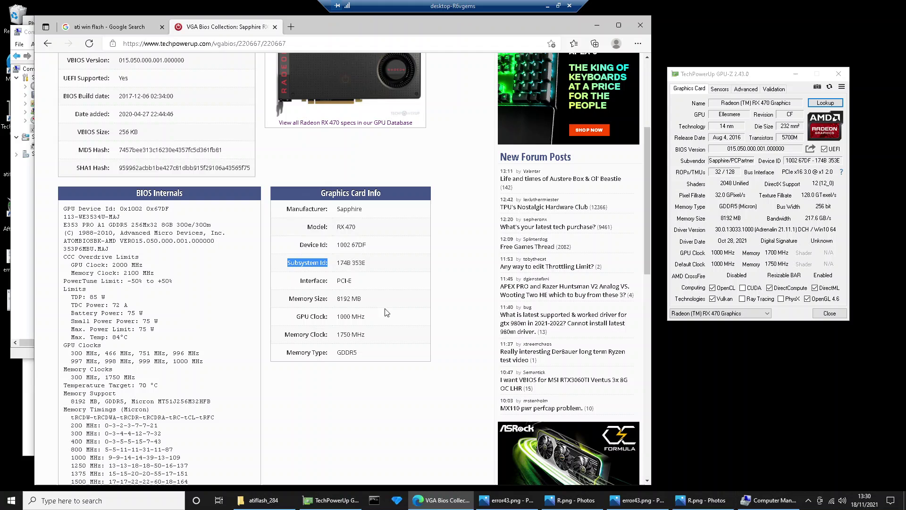
double_click(345, 263)
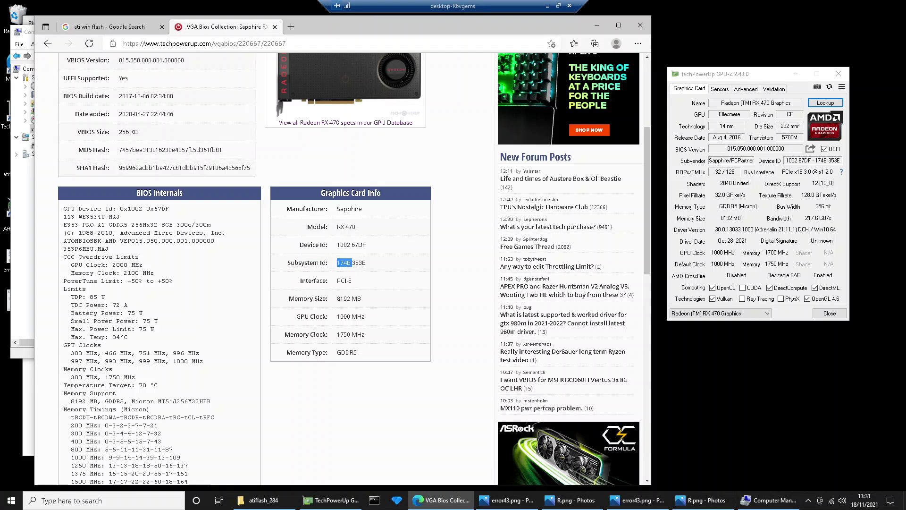
double_click(359, 262)
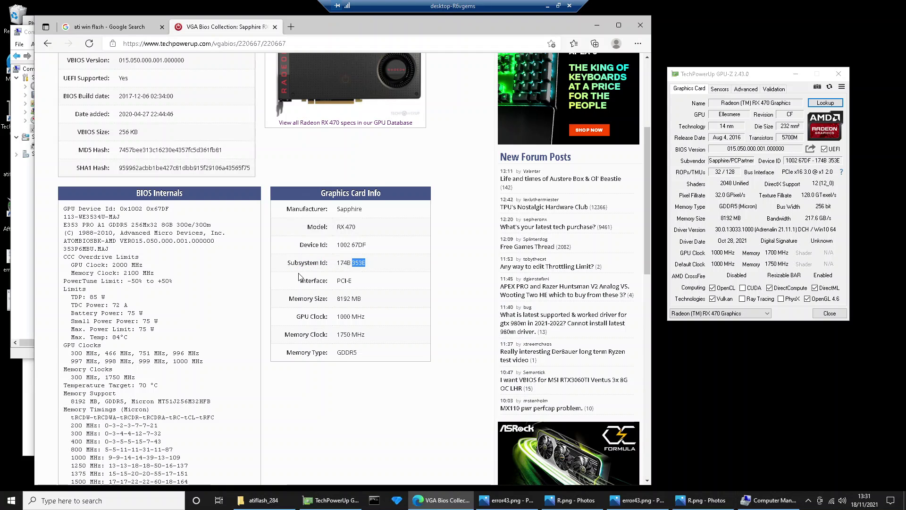
scroll(298, 276, "up", 4)
scroll(282, 216, "down", 12)
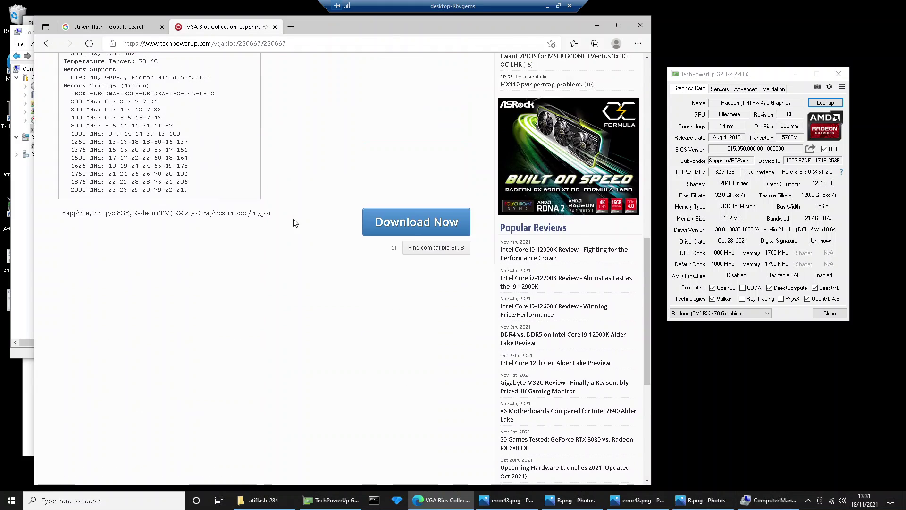
left_click(417, 221)
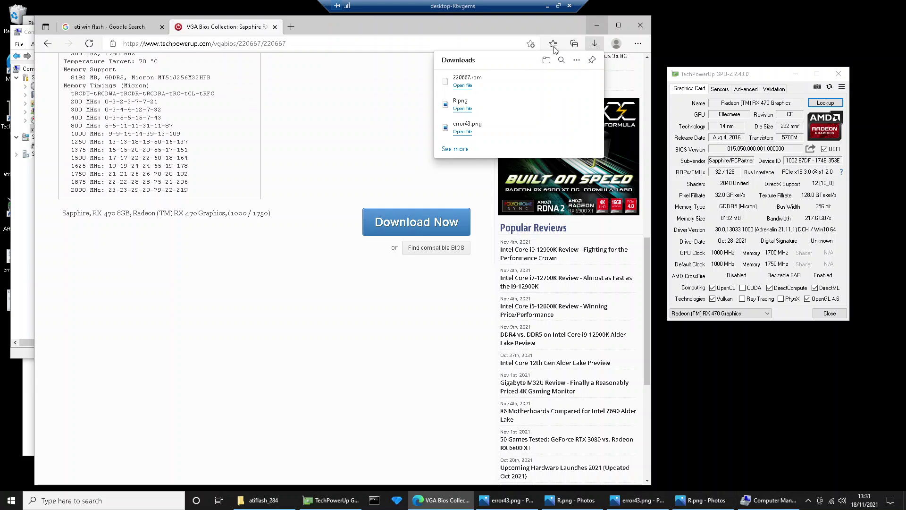
- Switch to the 'ati win flash' Google results tab and bring the atiflash_284 folder forward
left_click(116, 27)
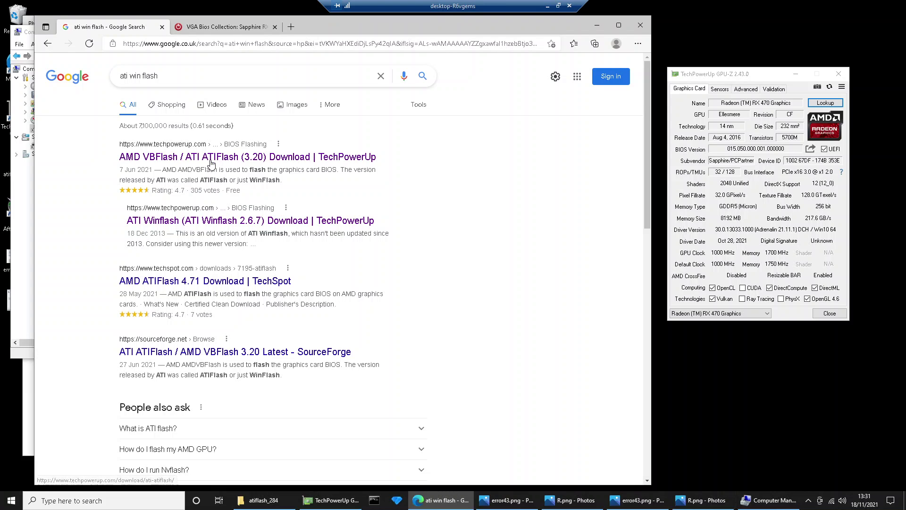
left_click(263, 501)
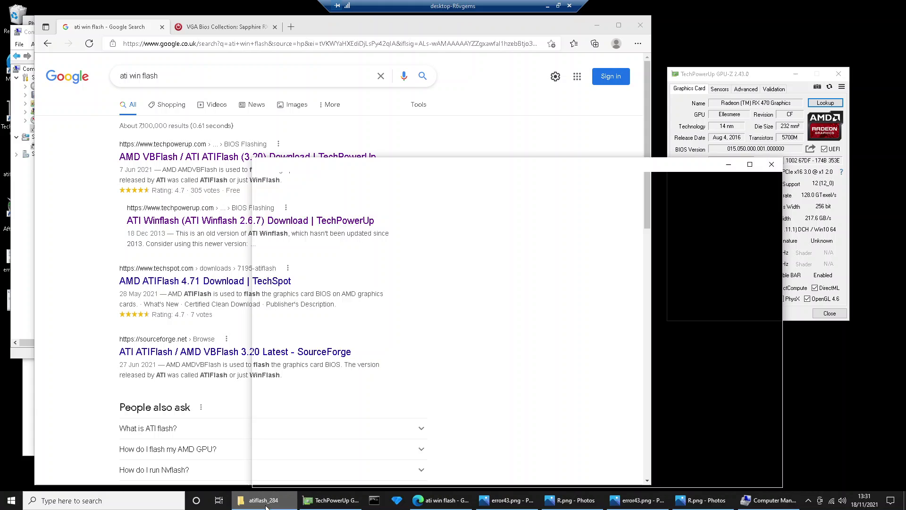
- Run ATIWinflash.exe from atiflash_284 as administrator and approve the UAC prompt
left_click_drag(470, 166, 490, 48)
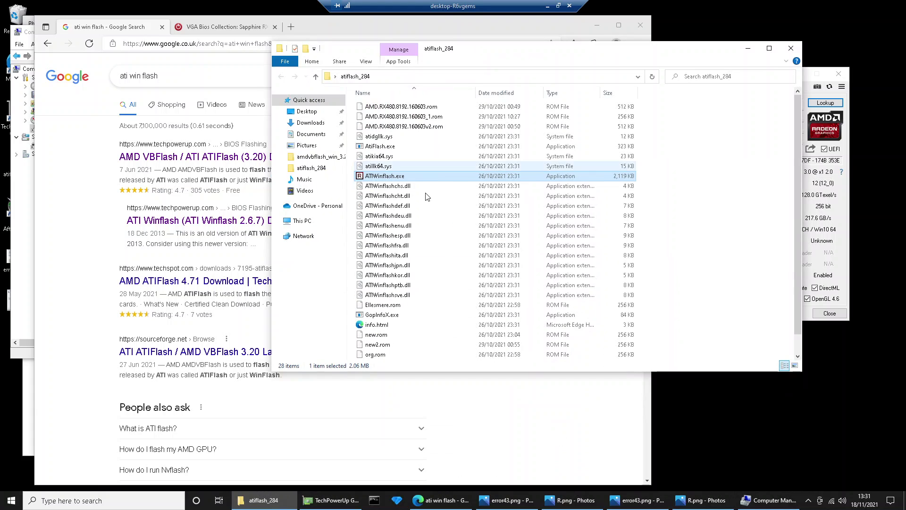
right_click(409, 176)
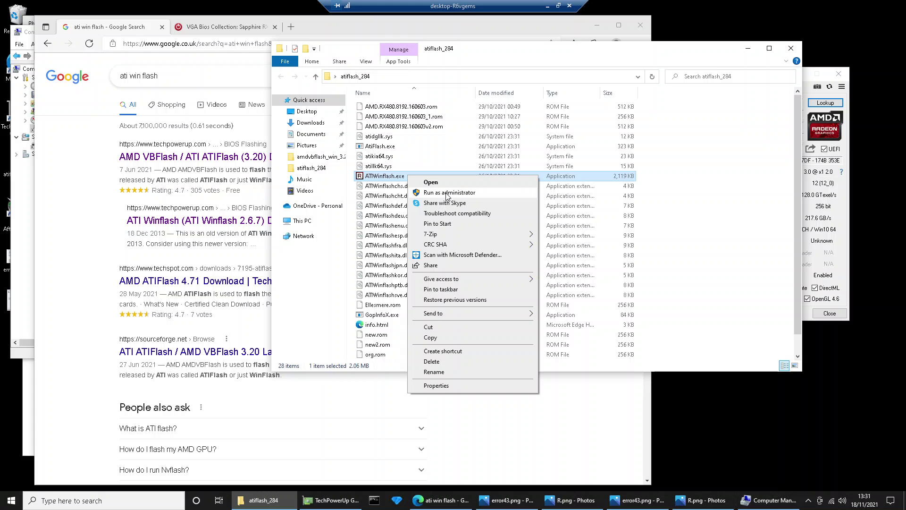
left_click(450, 193)
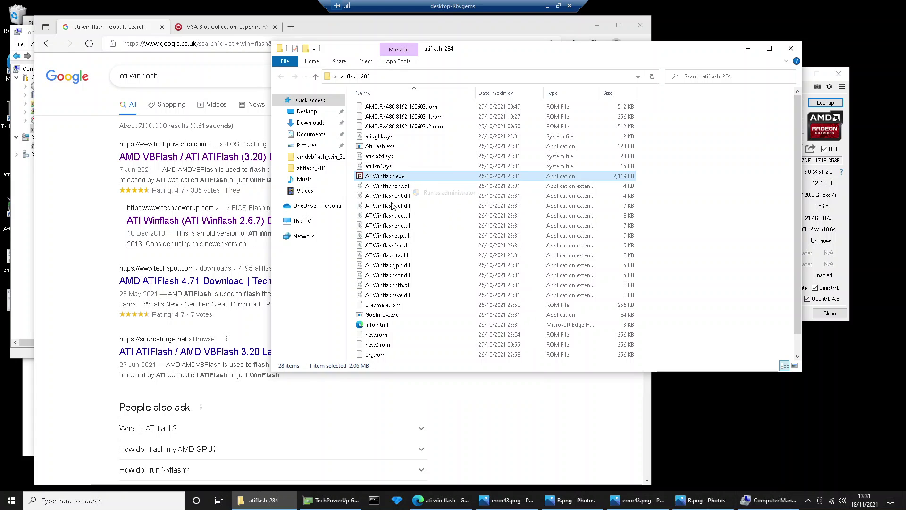
left_click(416, 319)
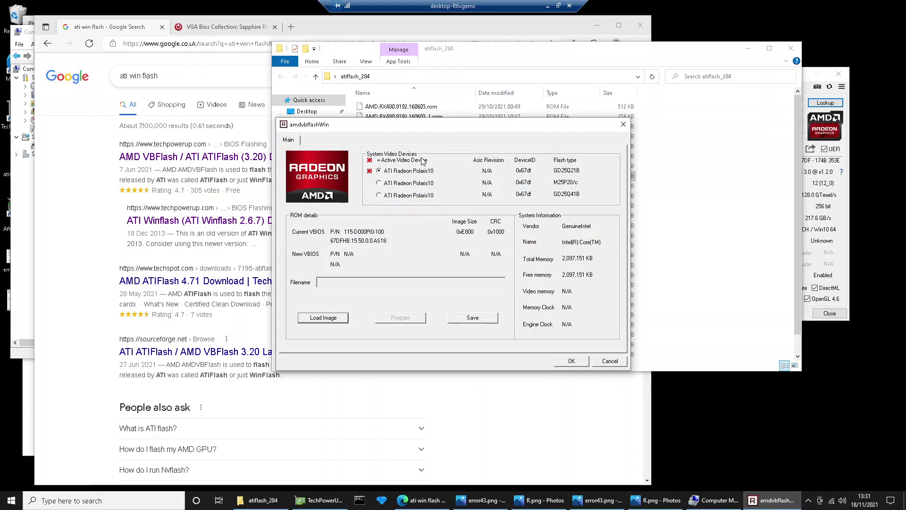
- Select the second Polaris10 adapter and load 220667.rom from Downloads as its image
left_click_drag(447, 133, 396, 97)
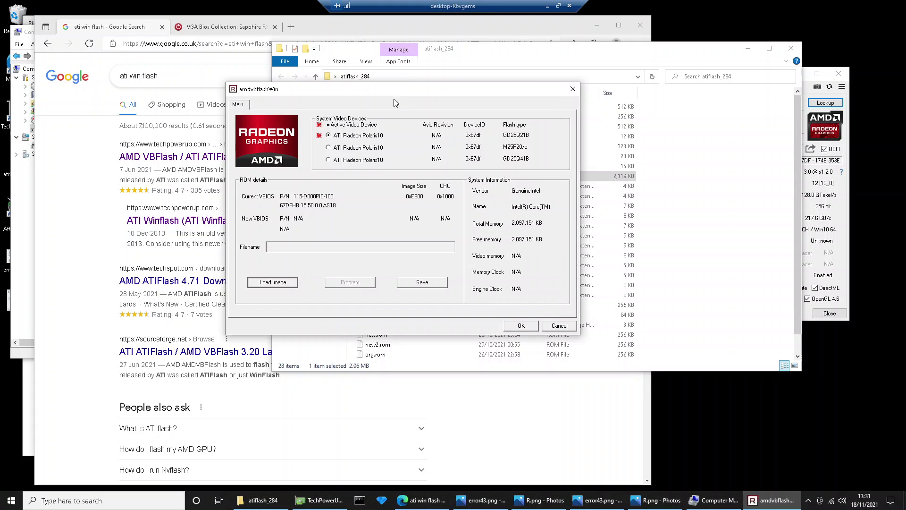
left_click(345, 151)
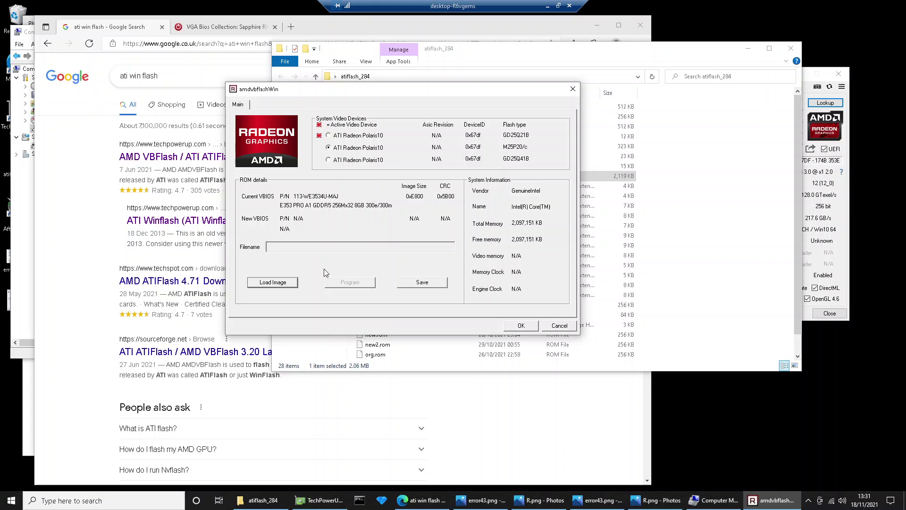
left_click(283, 283)
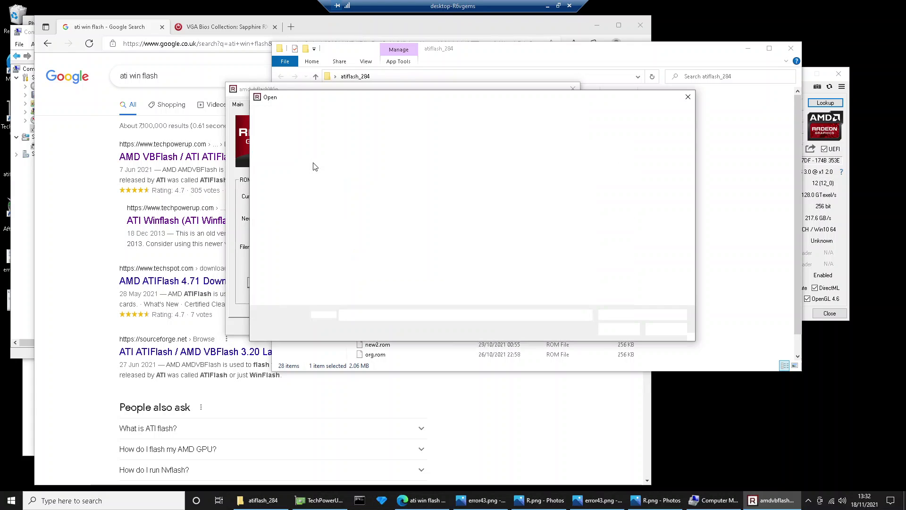
left_click(284, 175)
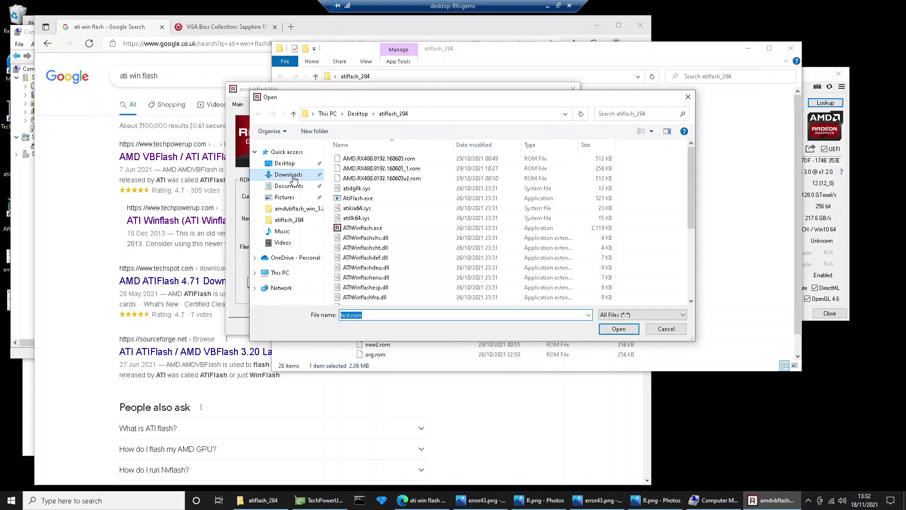
left_click(375, 174)
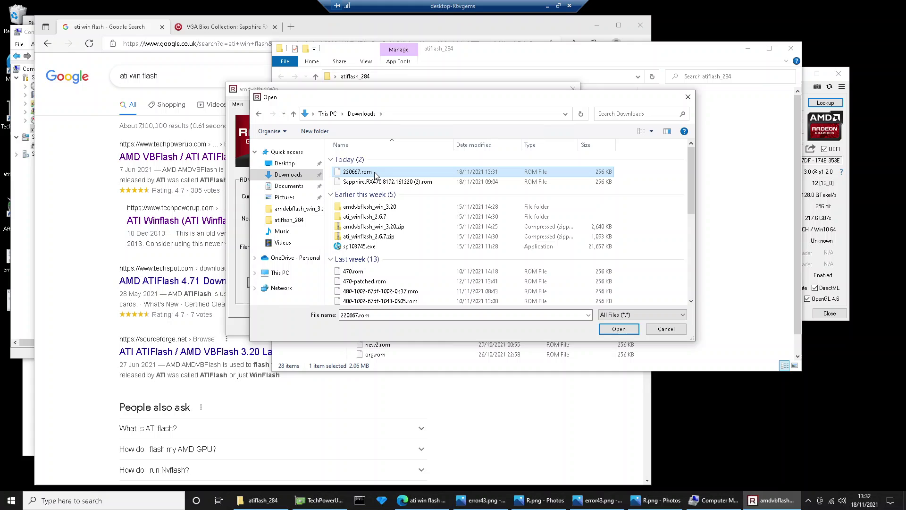
double_click(376, 172)
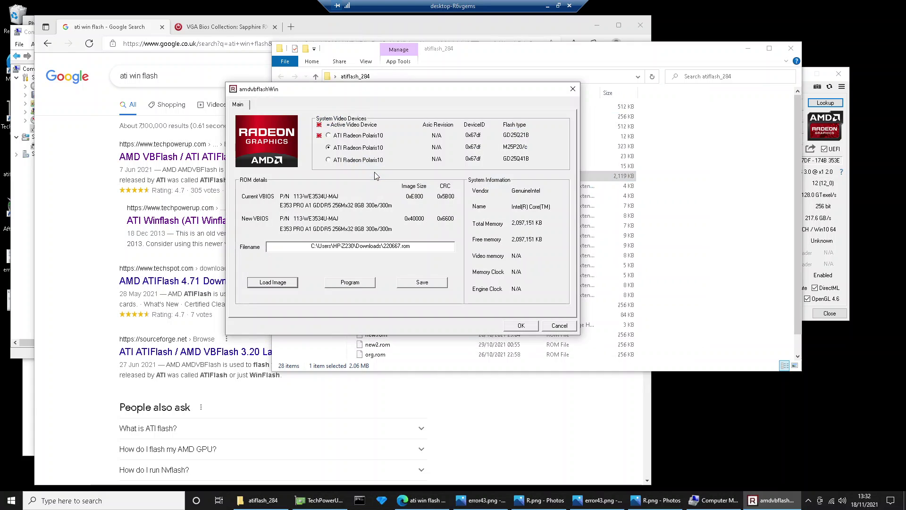